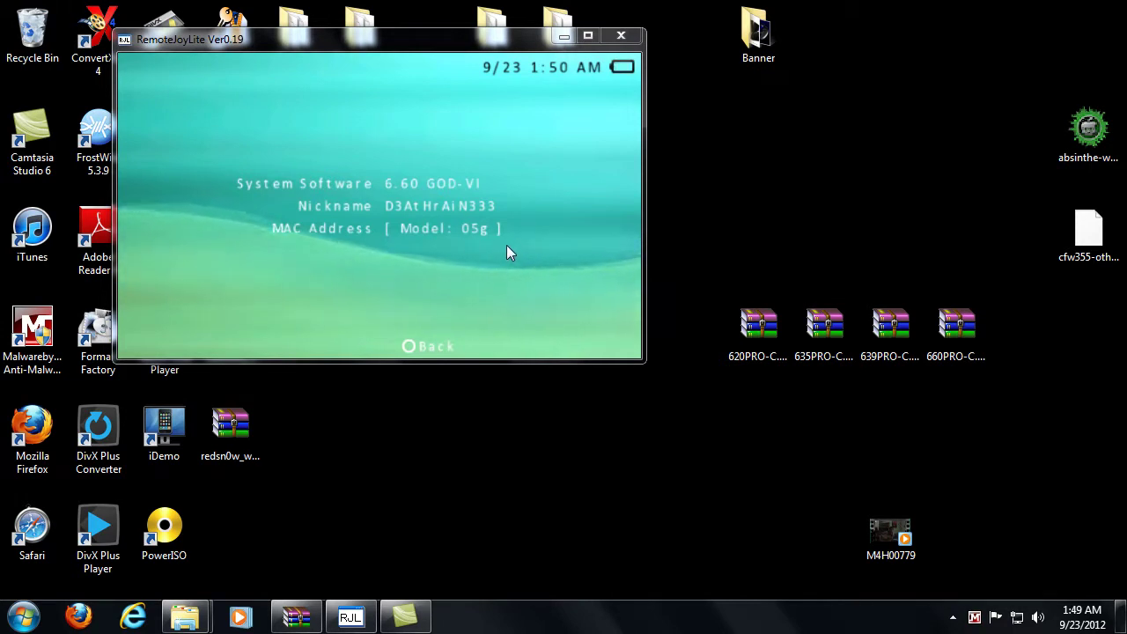
left_click_drag(495, 50, 530, 55)
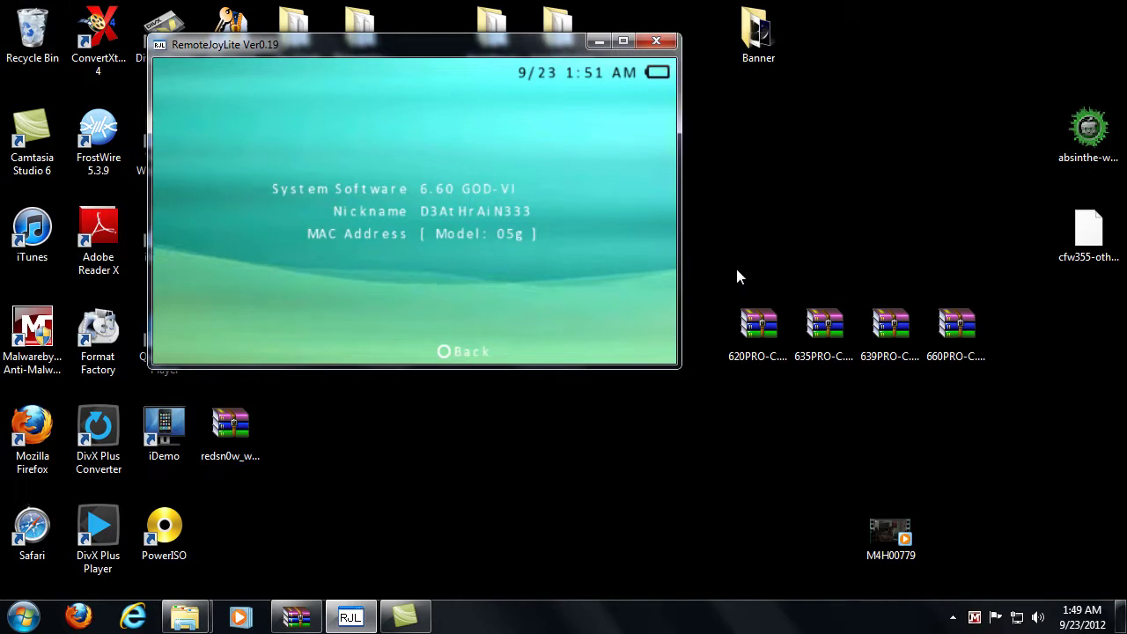
left_click_drag(713, 317, 1009, 350)
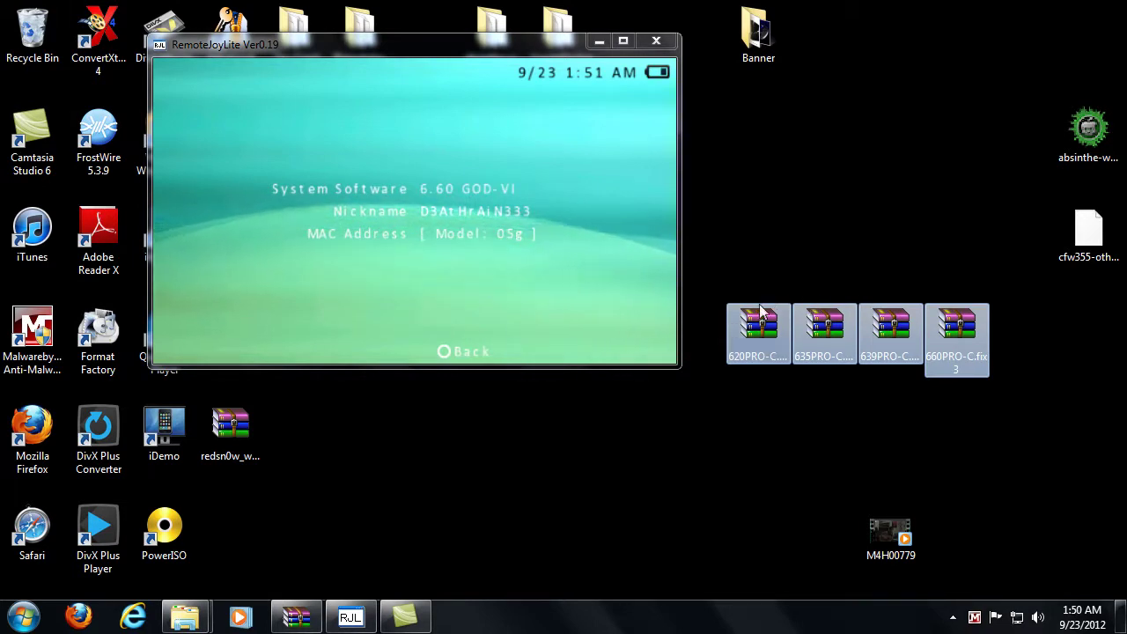
left_click(756, 339)
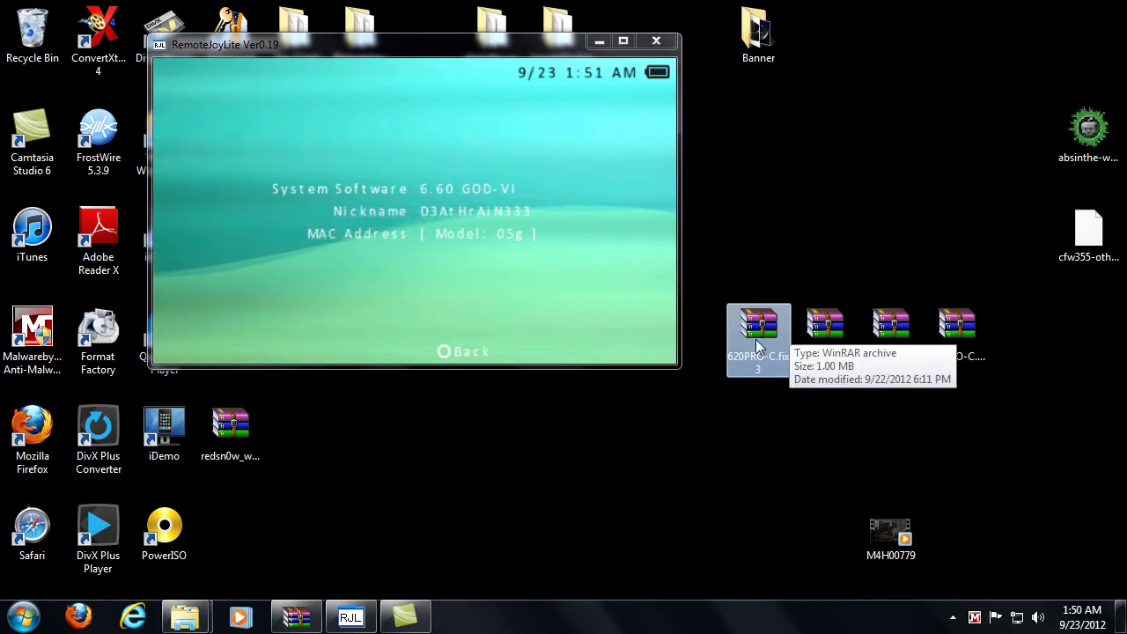
left_click(823, 331)
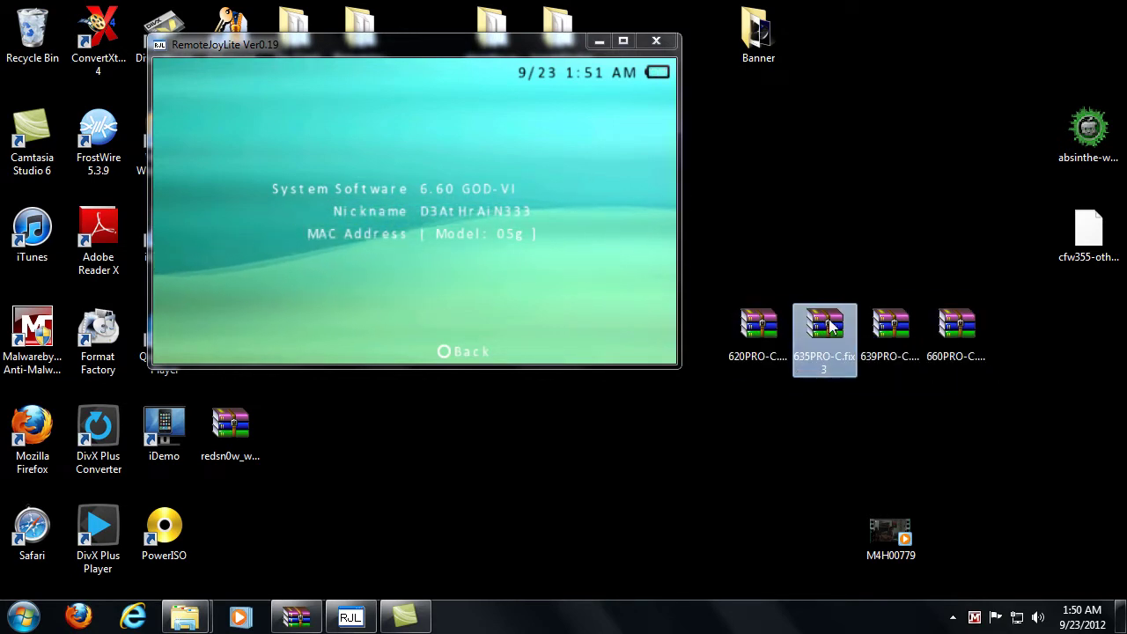
left_click(890, 327)
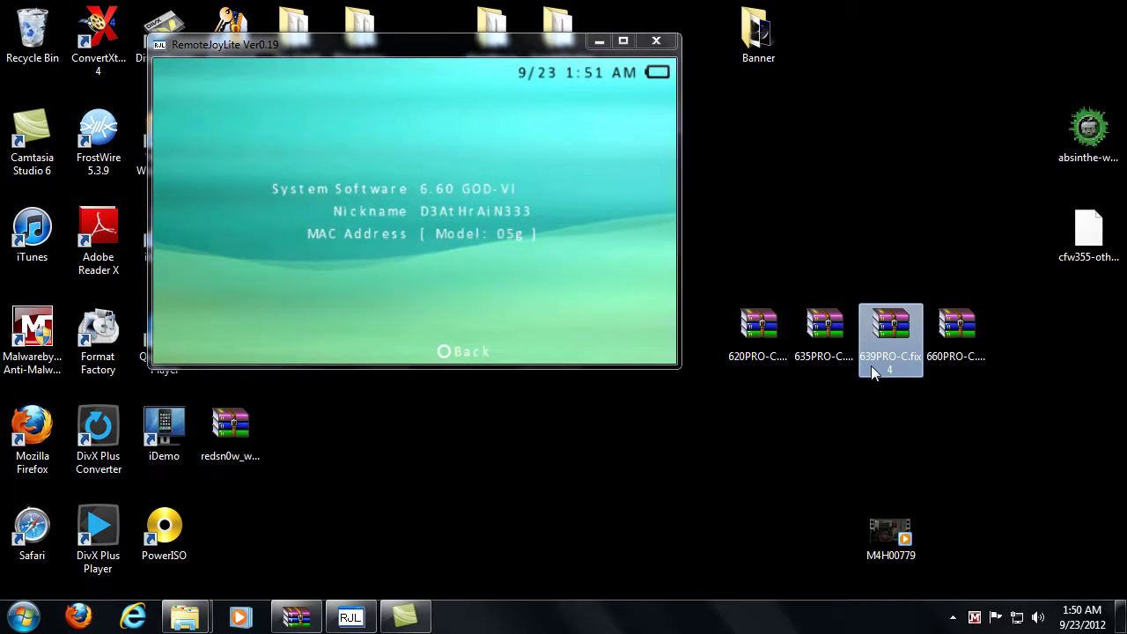
left_click(952, 339)
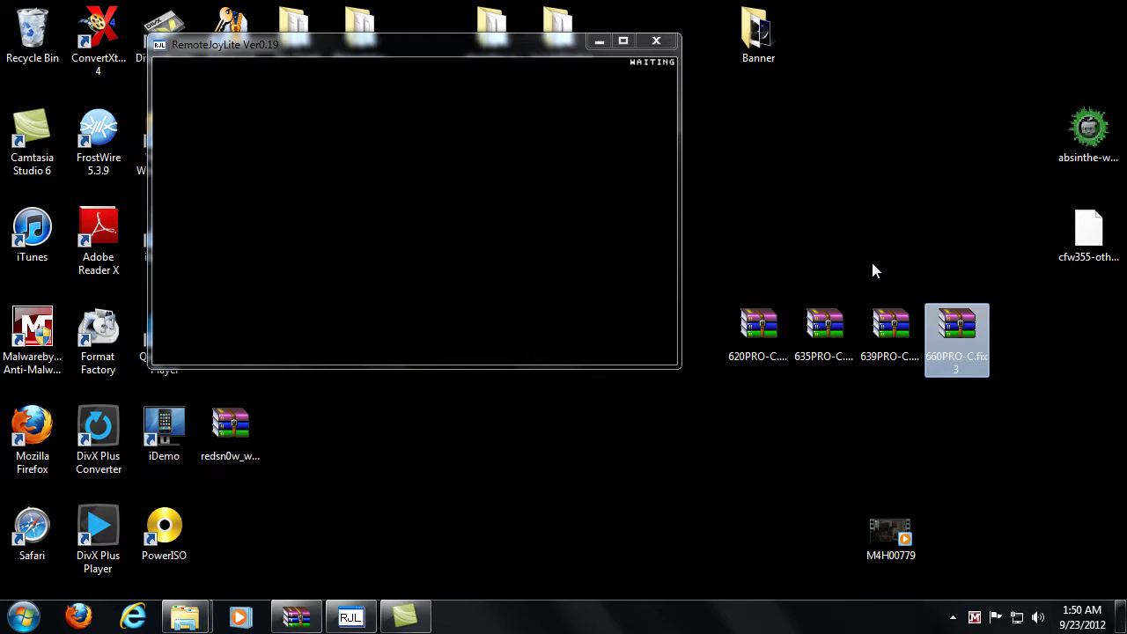
left_click(873, 265)
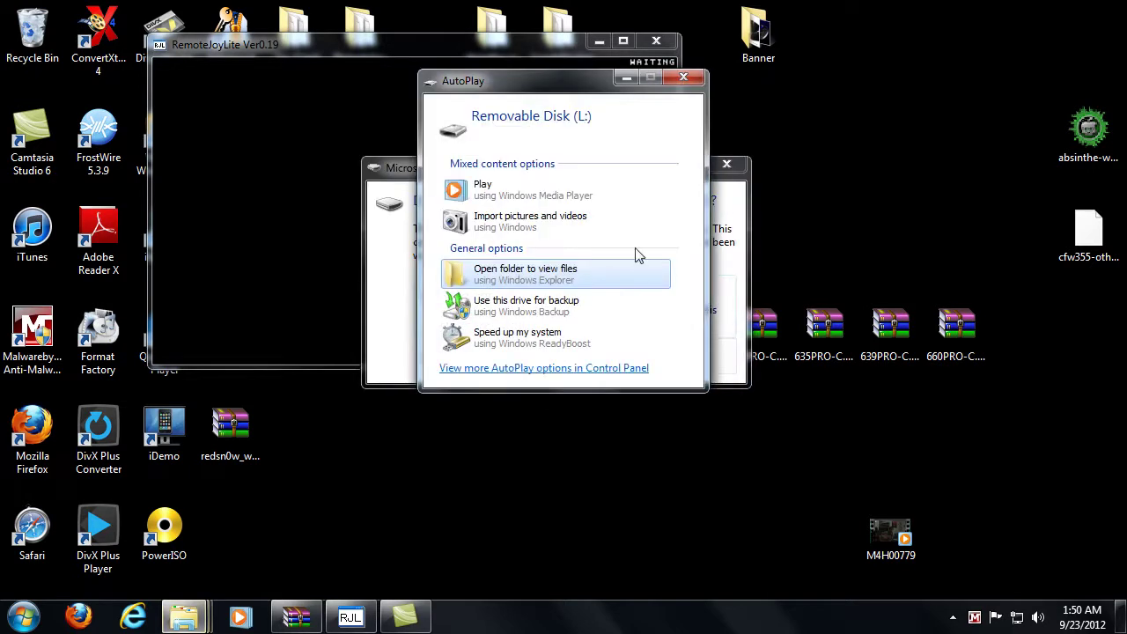
Dismiss the prompts for Removable Disk (L:), skip scanning Removable Disk (M:), and open M: to view its files
left_click(685, 77)
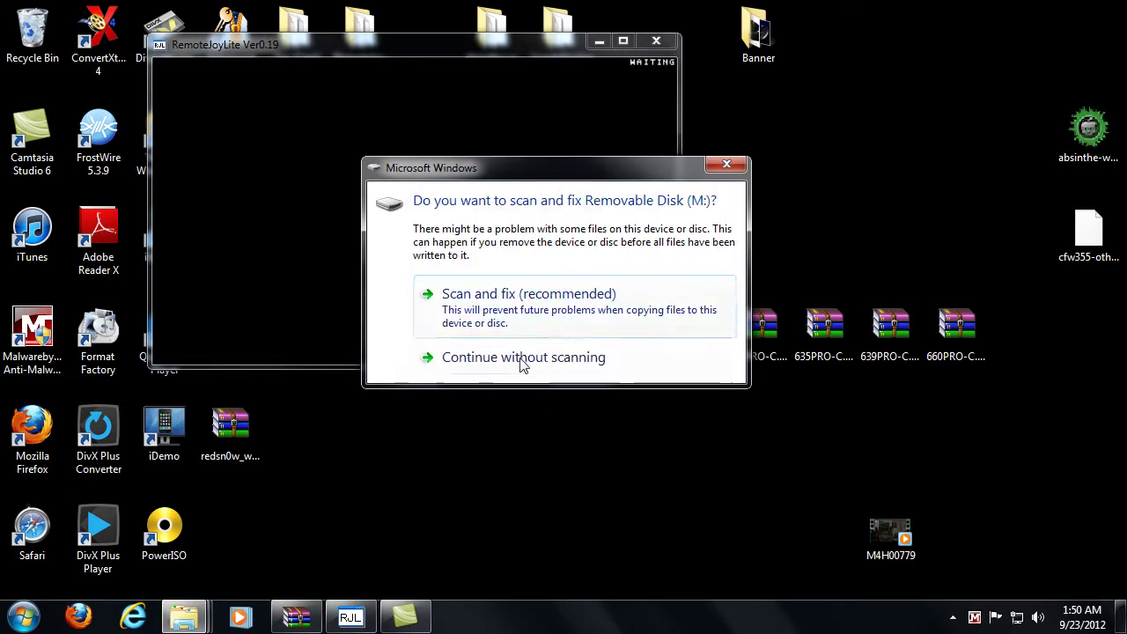
left_click(523, 429)
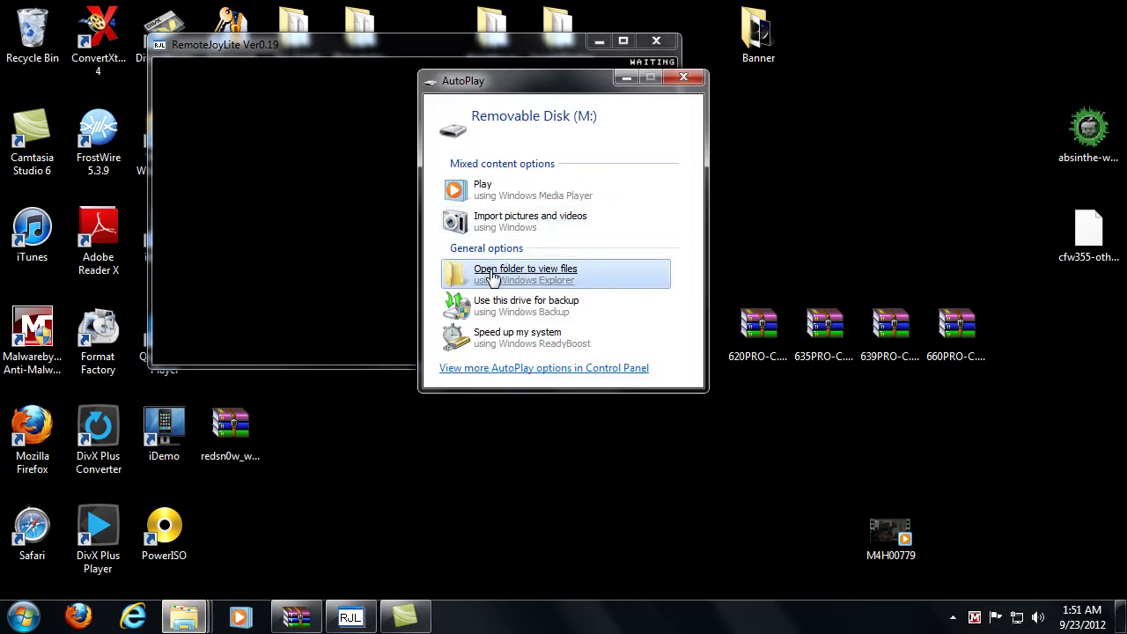
left_click(494, 276)
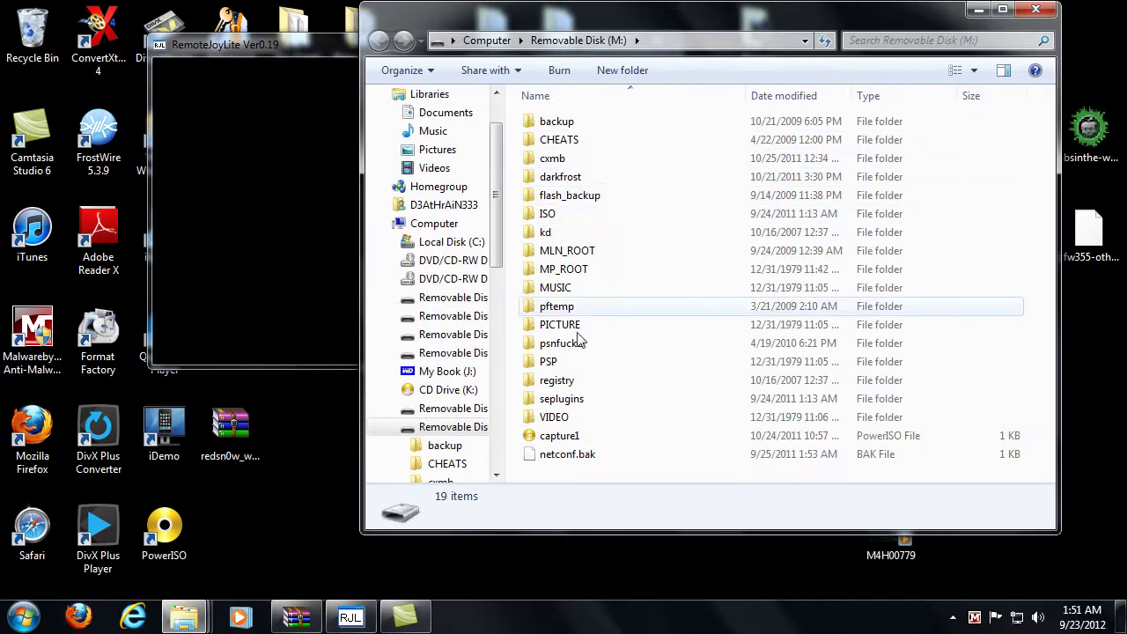
Go to the PSP/GAME folder on Removable Disk (M:) and move its window clear of the PRO-C archives
double_click(548, 361)
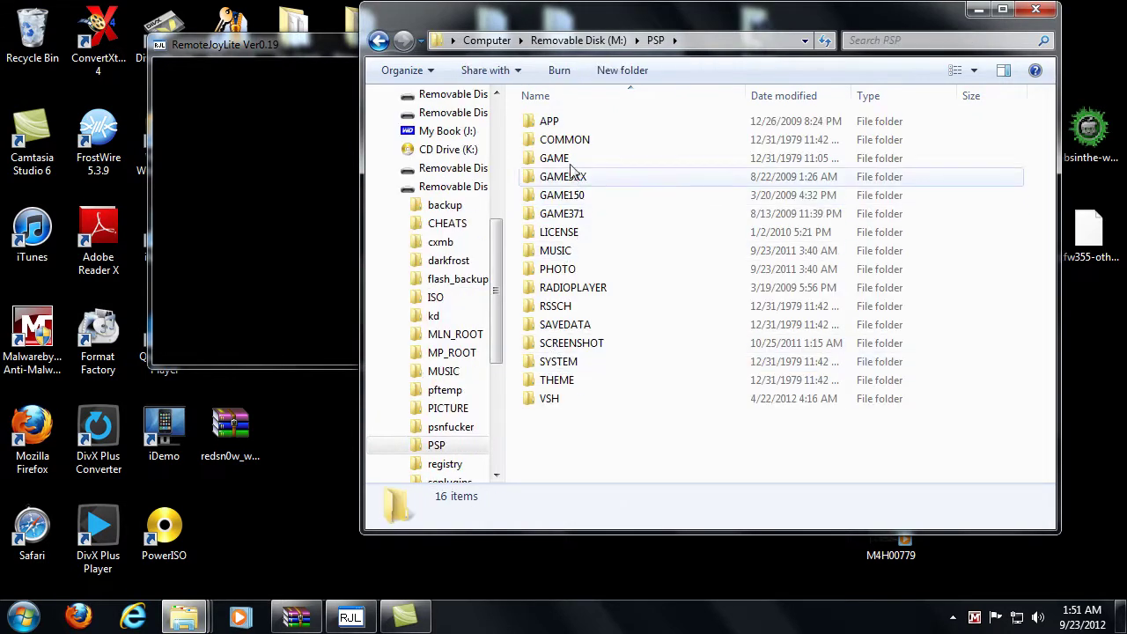
double_click(557, 158)
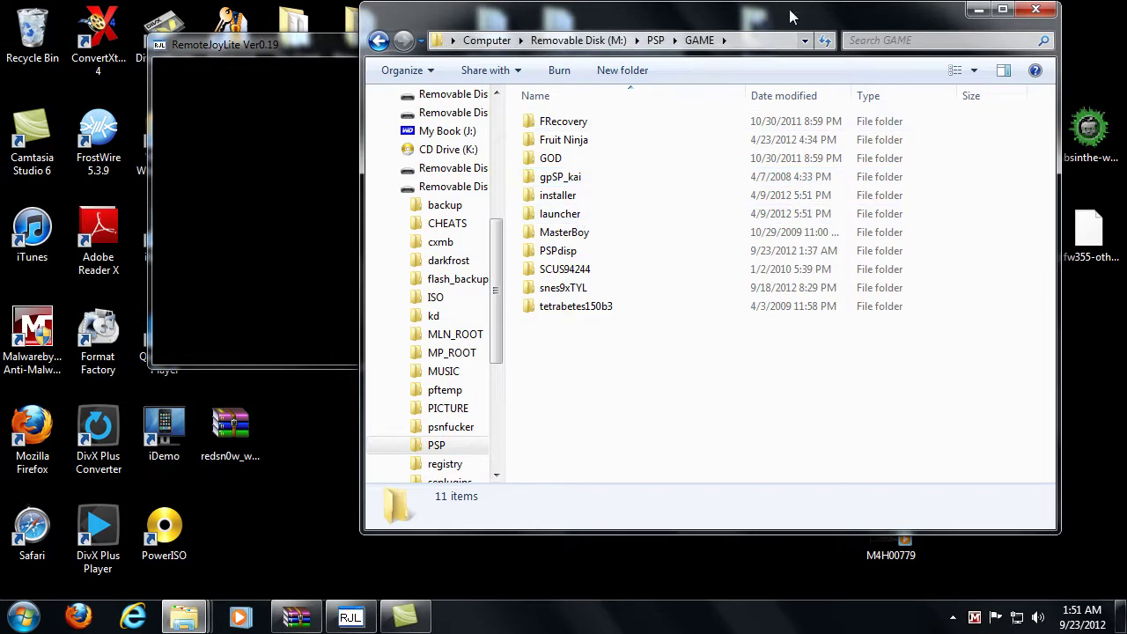
left_click_drag(788, 19, 449, 24)
Open the 660PRO-C.fix3 archive, dismiss the licence reminder, and shift the archive window off the GAME folder listing
left_click(760, 327)
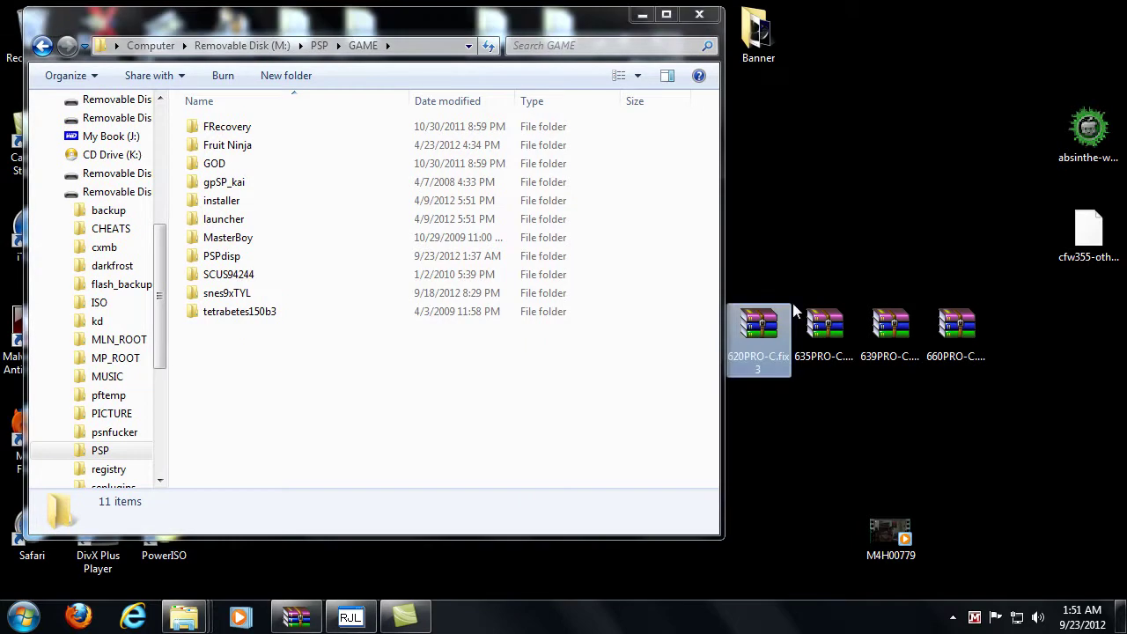
left_click(961, 323)
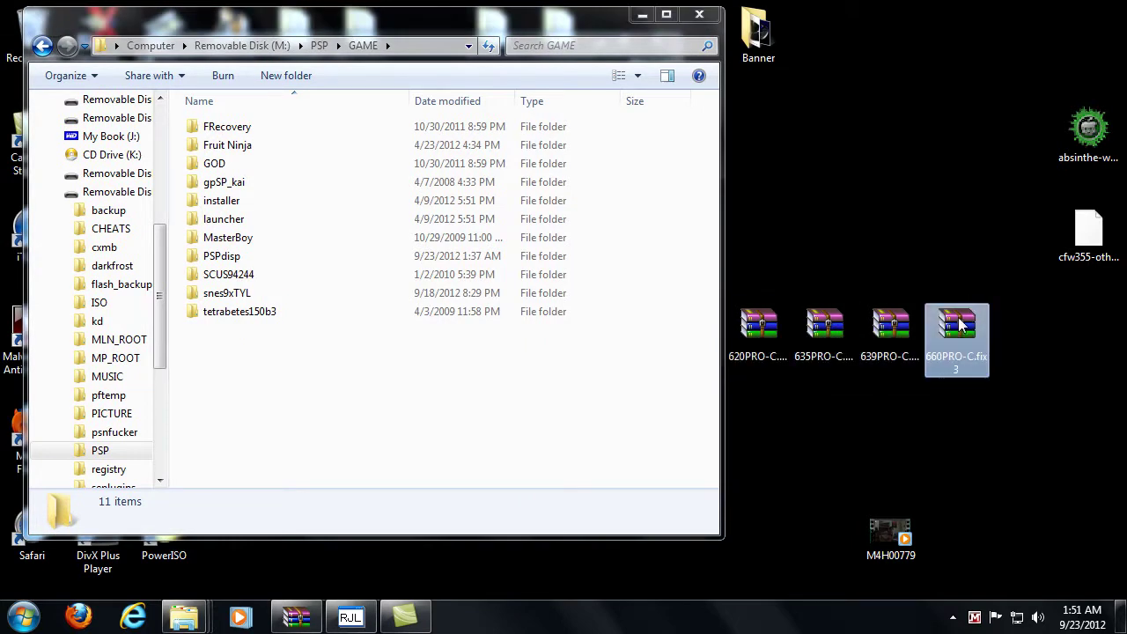
double_click(961, 326)
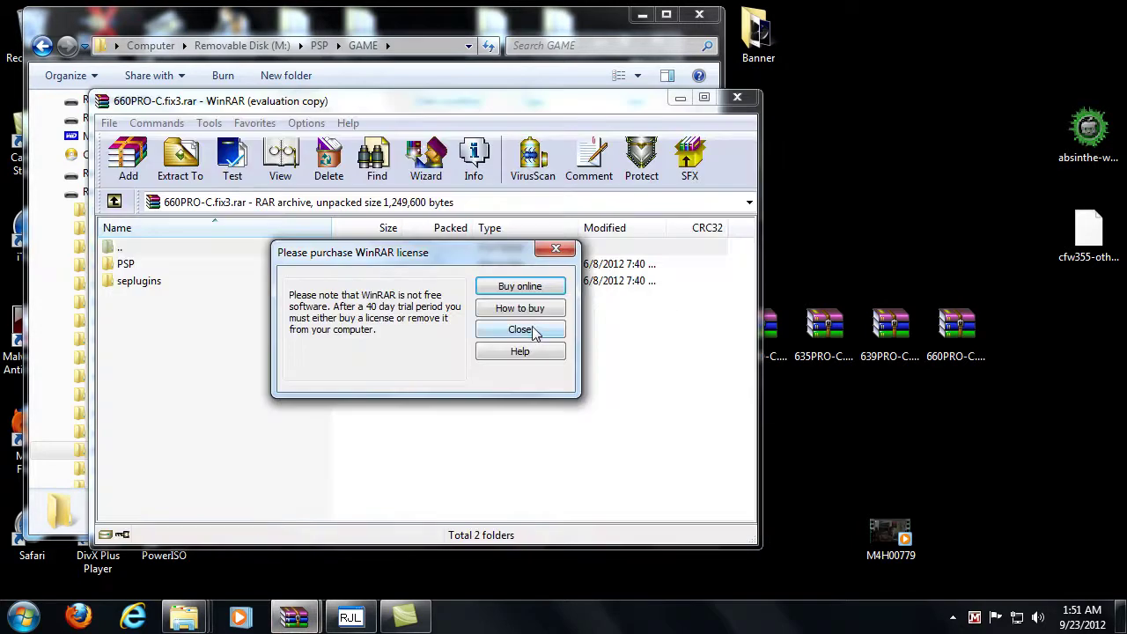
left_click(520, 329)
left_click_drag(518, 105, 689, 111)
Browse to PSP\GAME inside the 660PRO-C.fix3 archive and place its window beside the disk's GAME folder listing
double_click(319, 287)
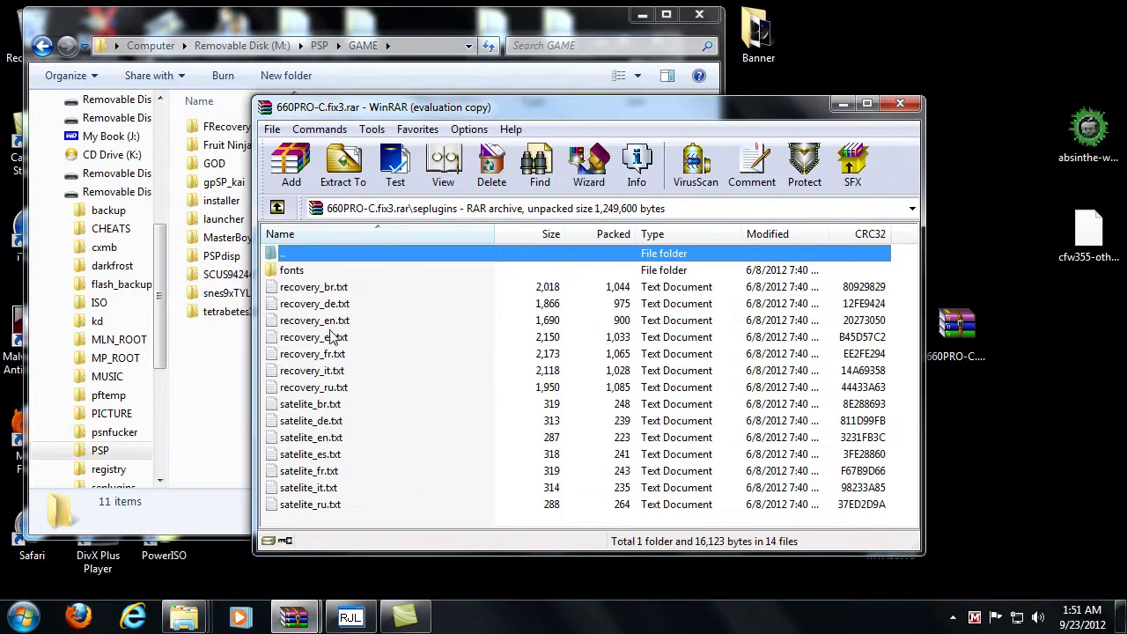
left_click(277, 208)
double_click(304, 271)
double_click(304, 272)
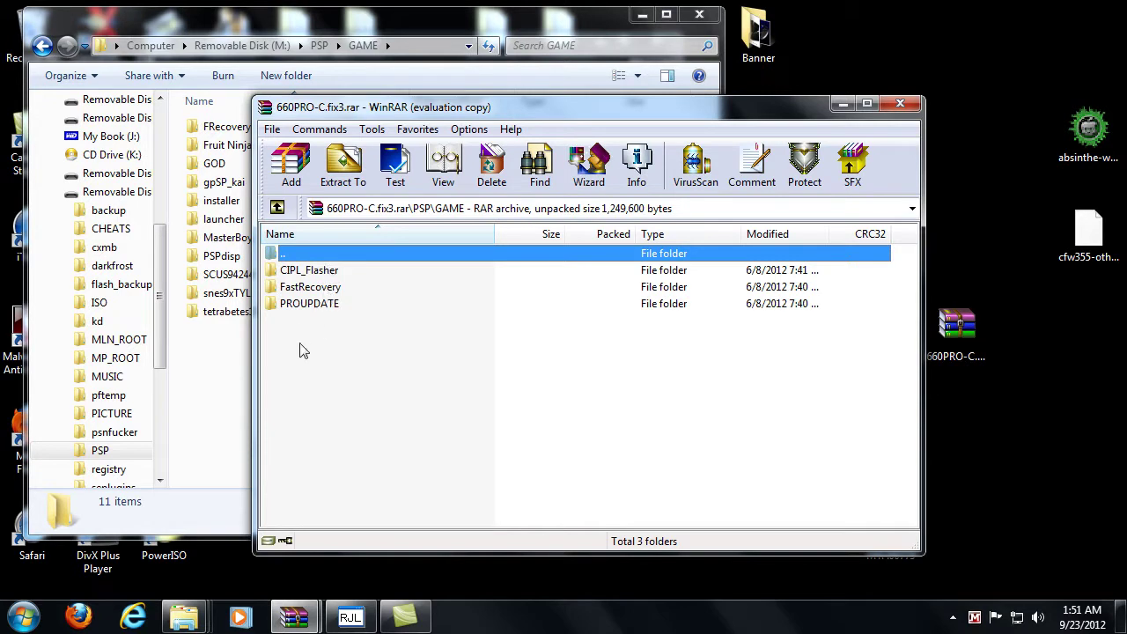
left_click_drag(552, 111, 685, 92)
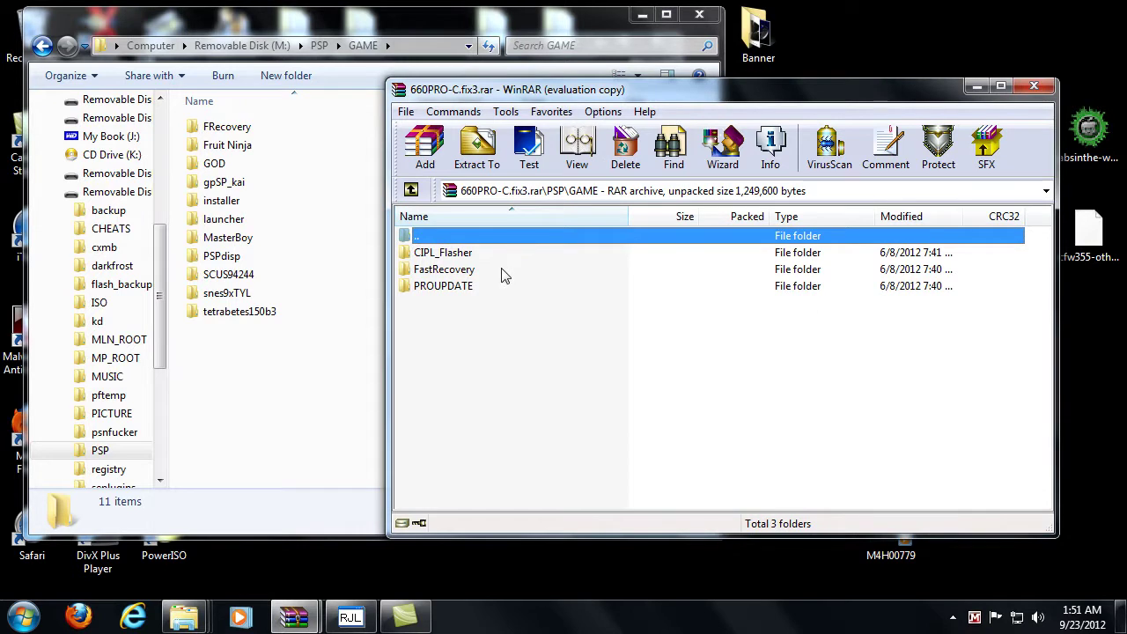
Extract the FastRecovery and PROUPDATE folders from the archive into the disk's PSP/GAME folder, and close the archive
left_click(440, 254)
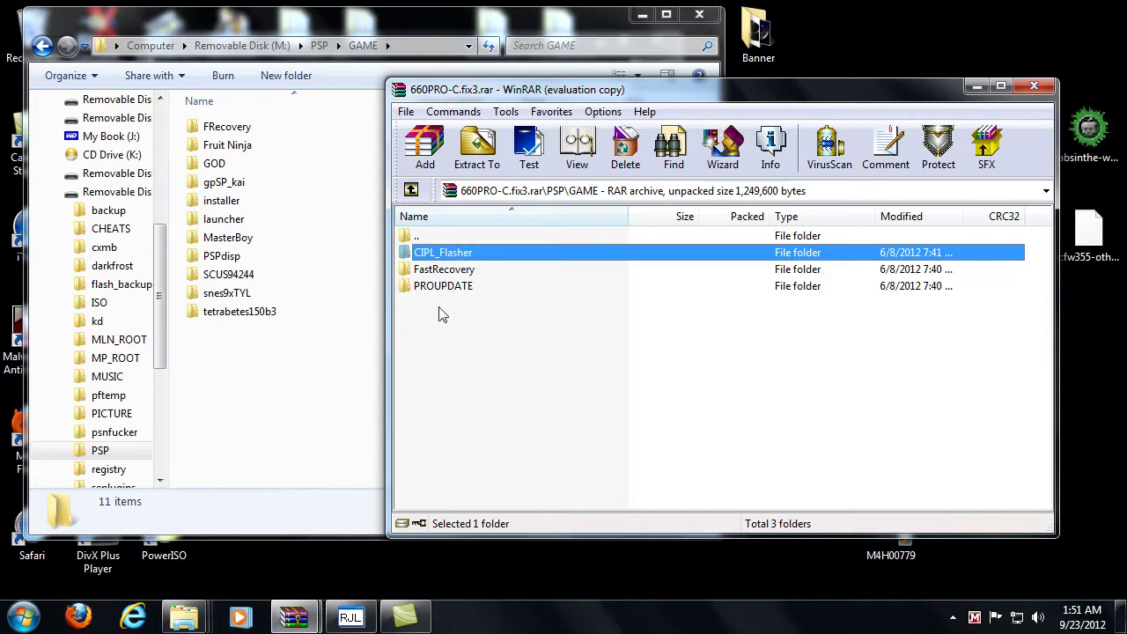
left_click(447, 271)
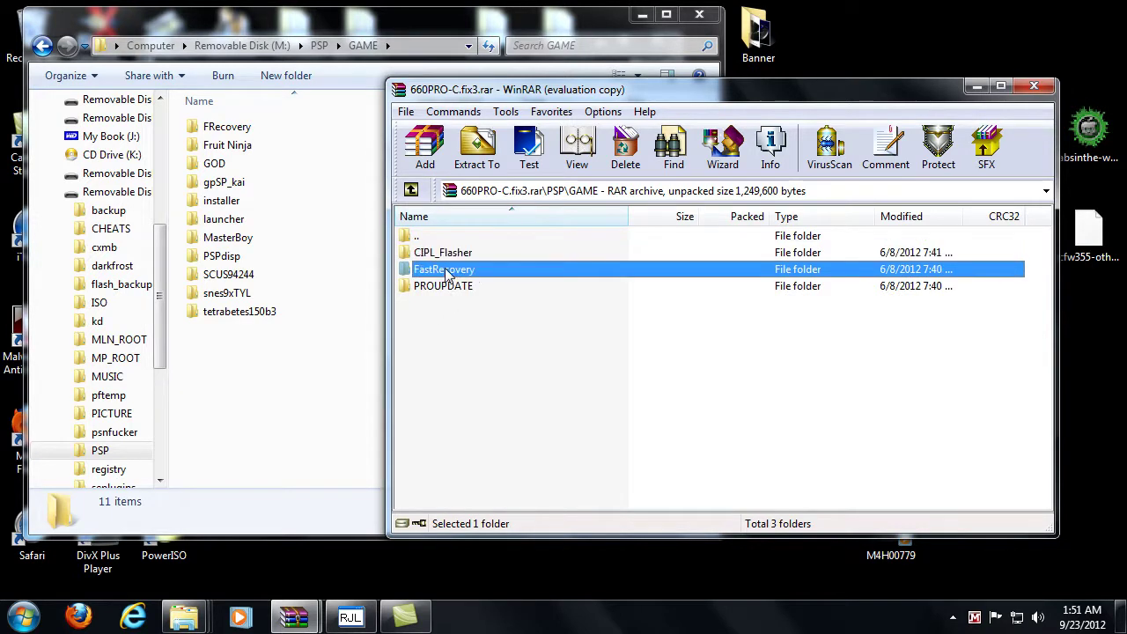
left_click(442, 287)
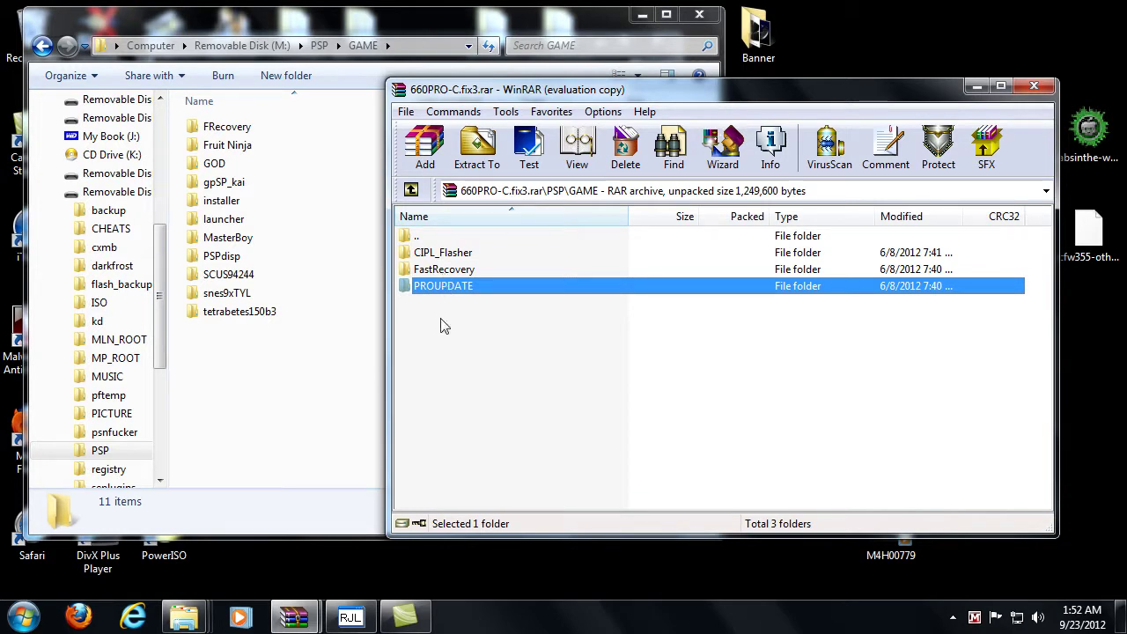
left_click(446, 255)
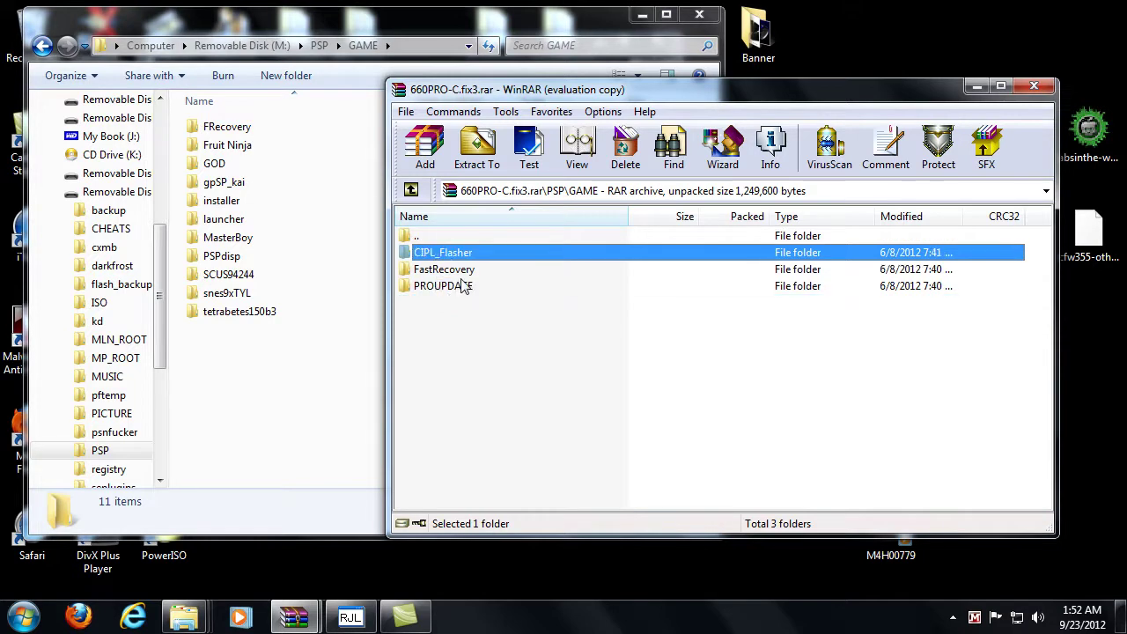
left_click_drag(430, 301, 449, 277)
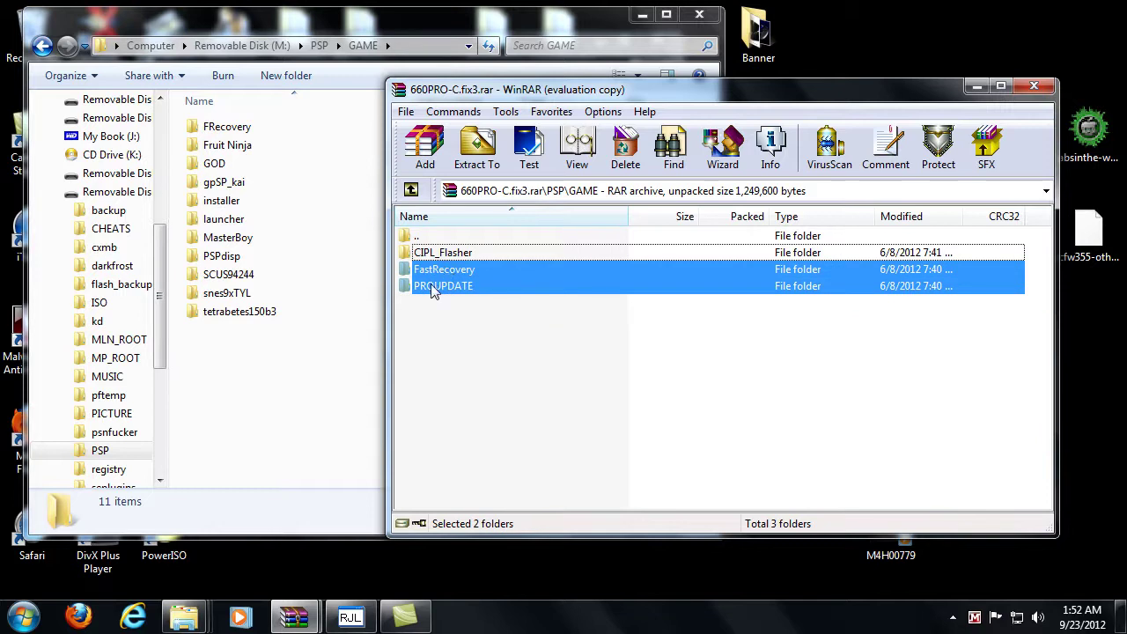
left_click_drag(441, 270, 310, 365)
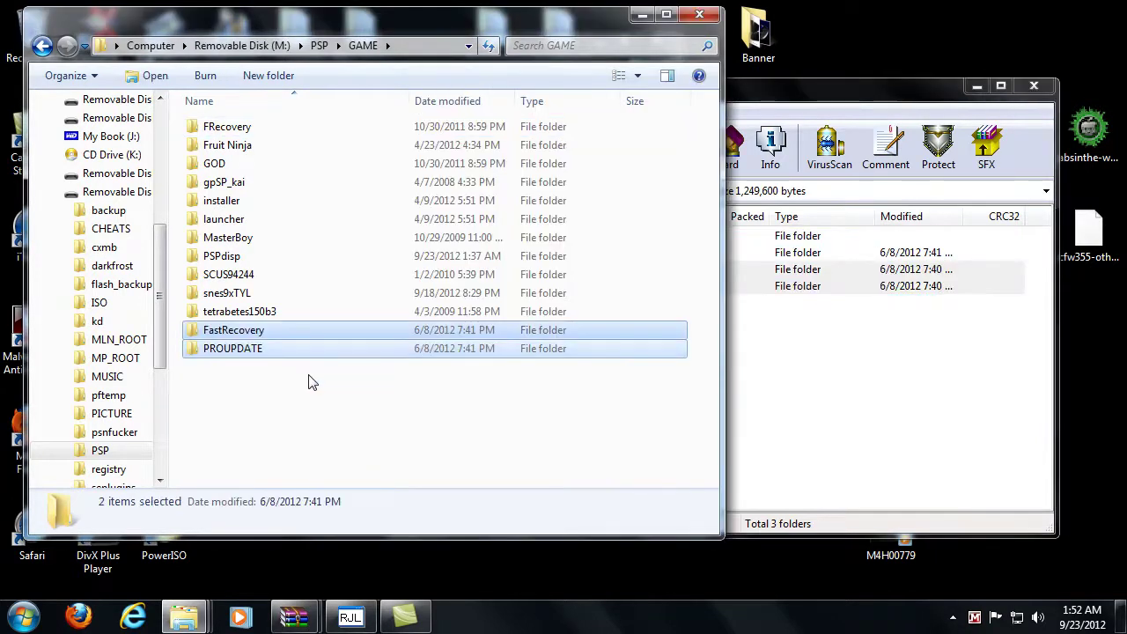
left_click(309, 380)
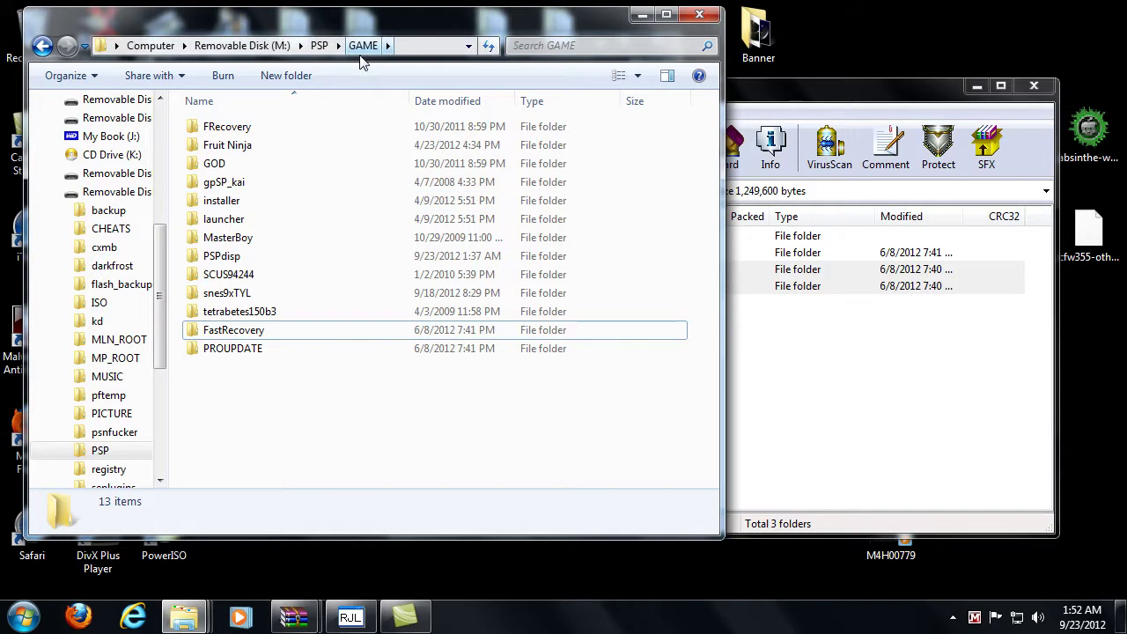
left_click(1034, 85)
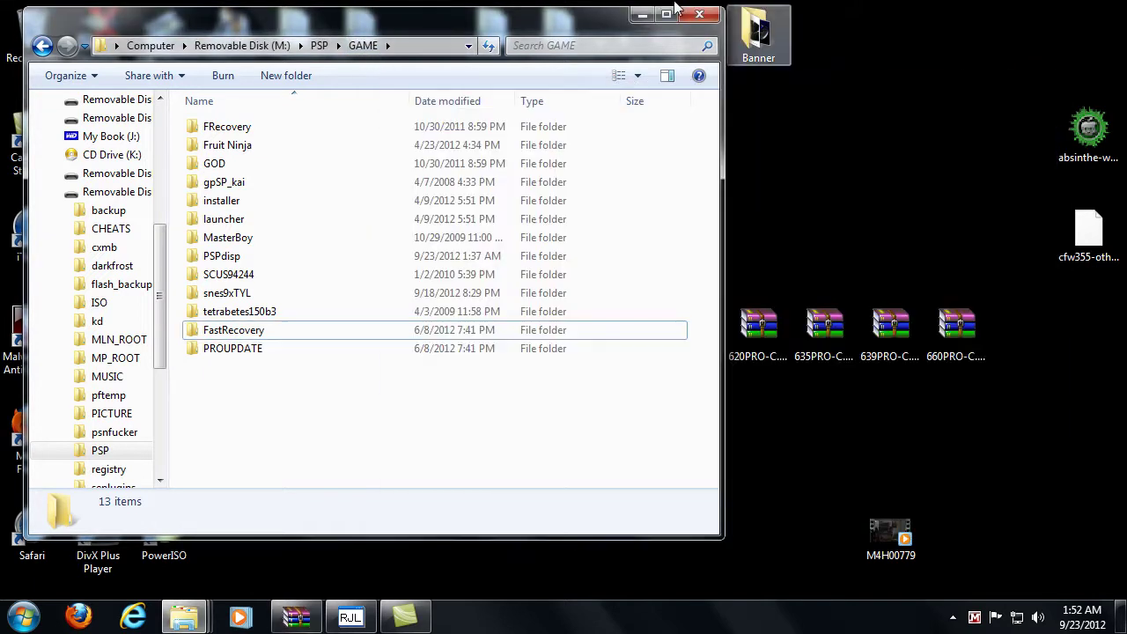
Check the contents of the copied FastRecovery and PROUPDATE folders, and close the folder window
left_click_drag(654, 25, 825, 30)
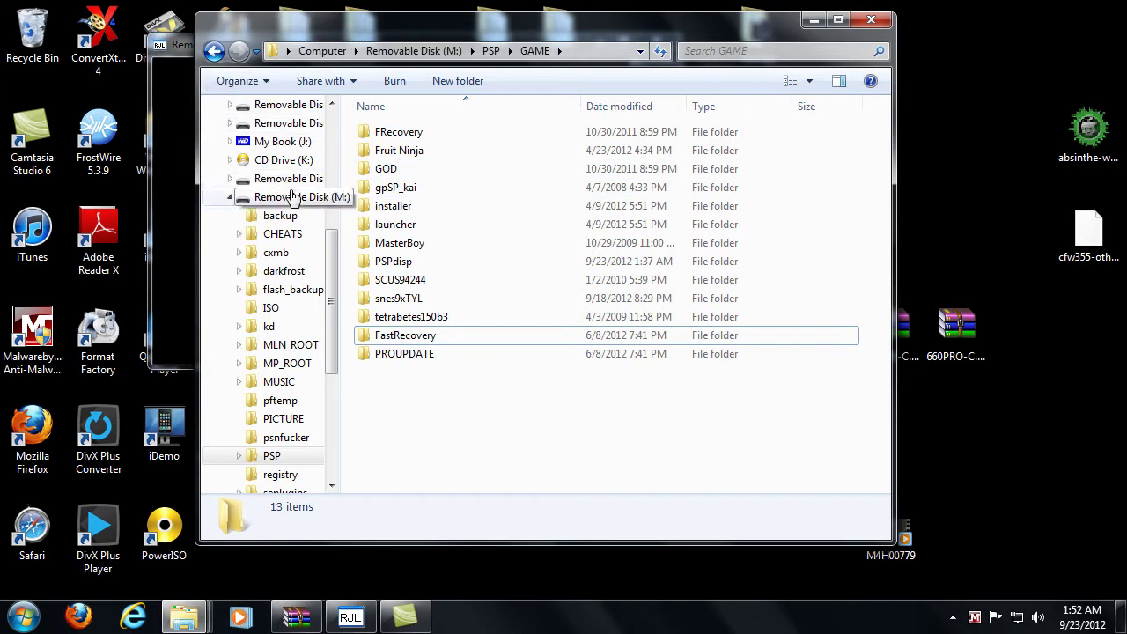
double_click(400, 339)
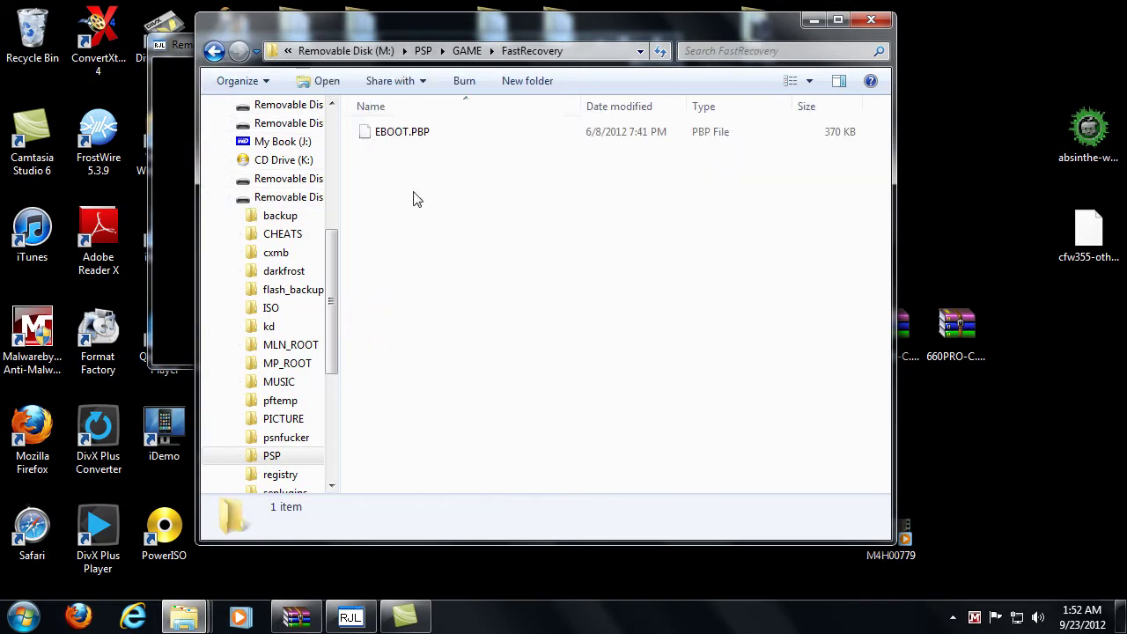
left_click(214, 51)
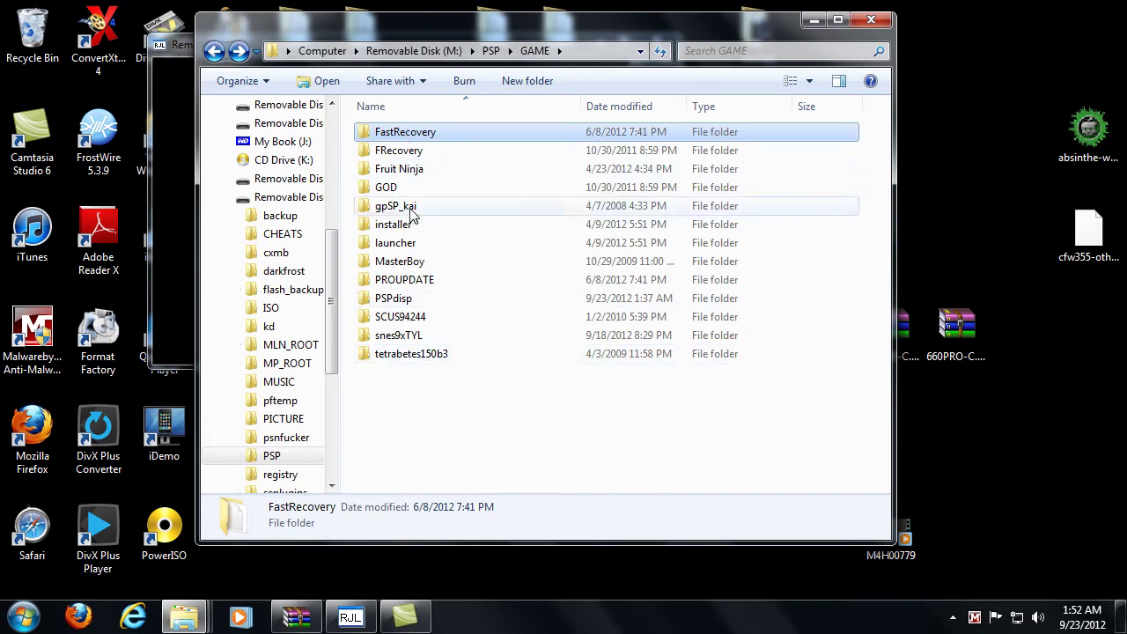
double_click(409, 279)
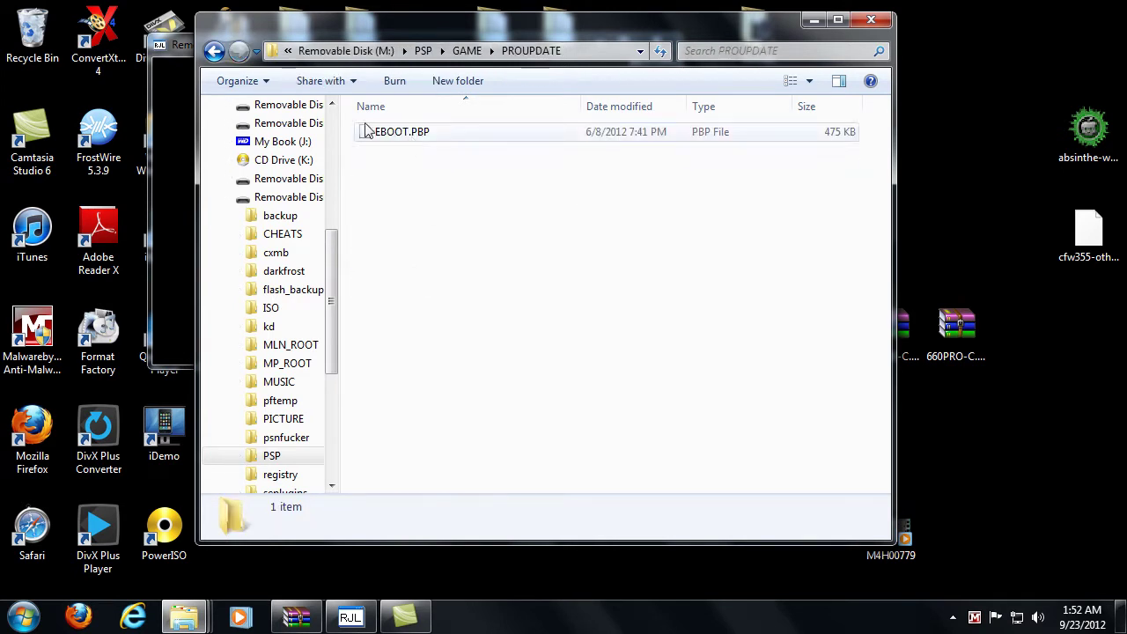
left_click(214, 51)
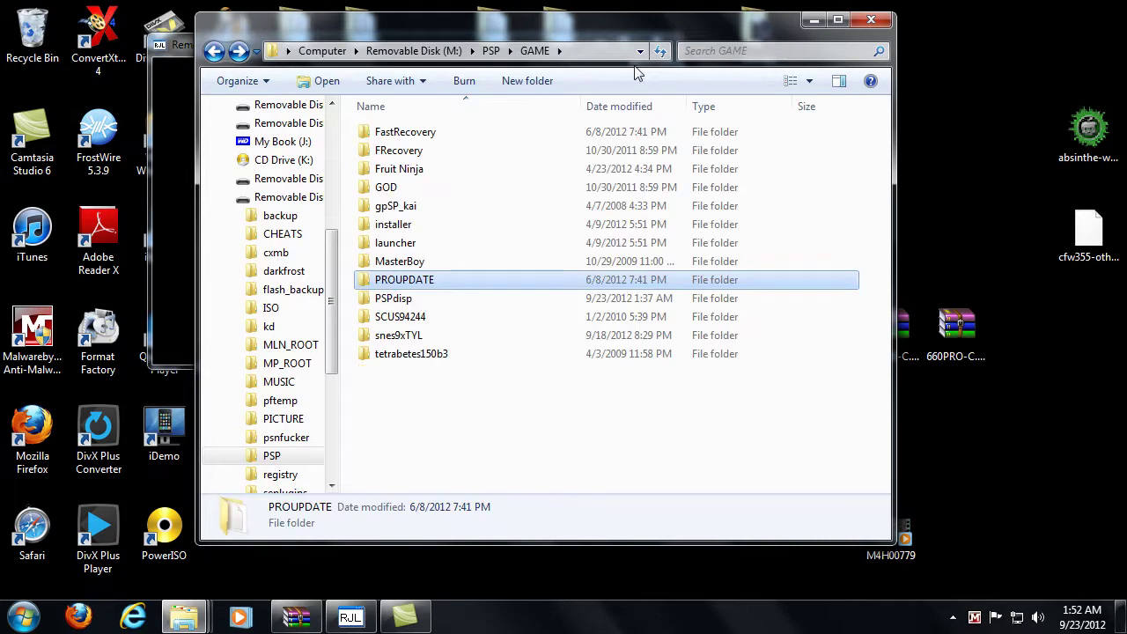
left_click(869, 20)
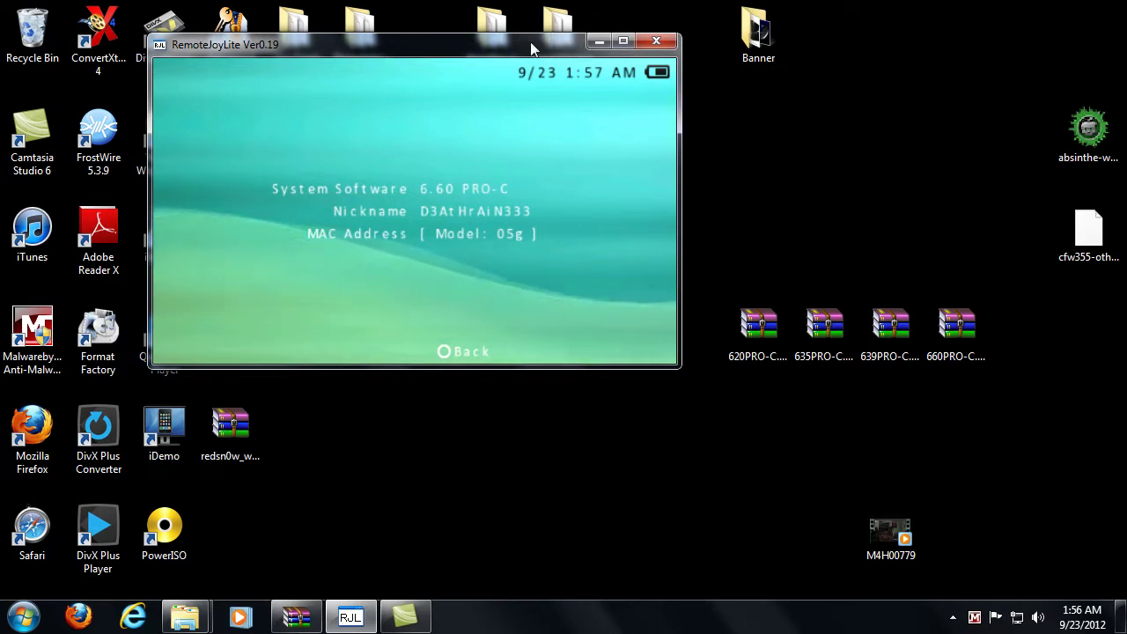
left_click_drag(530, 41, 567, 47)
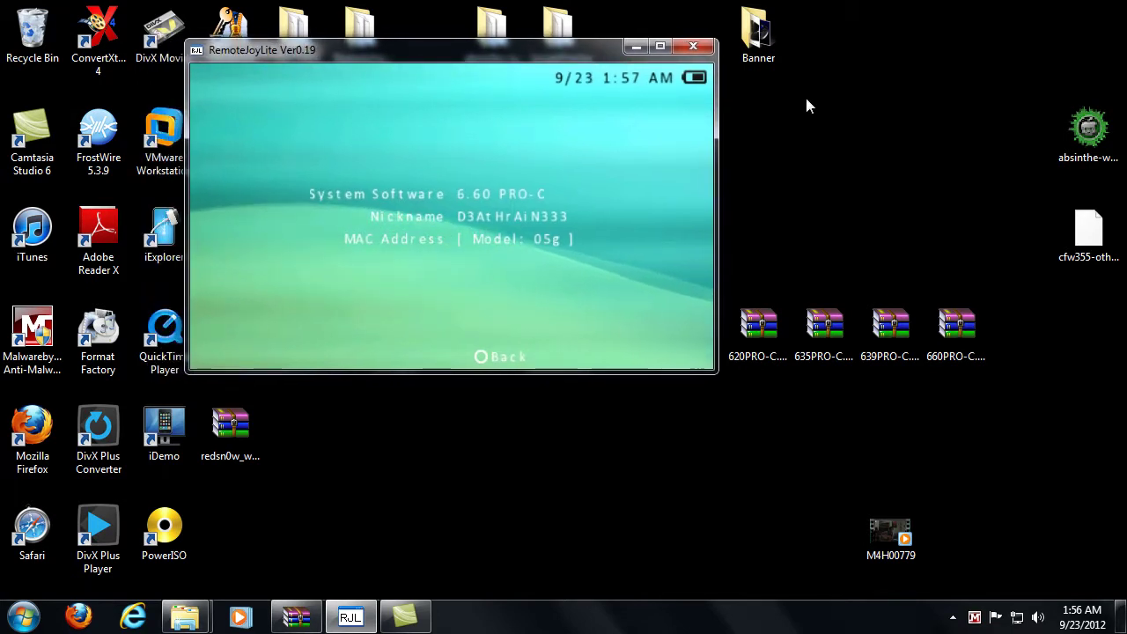